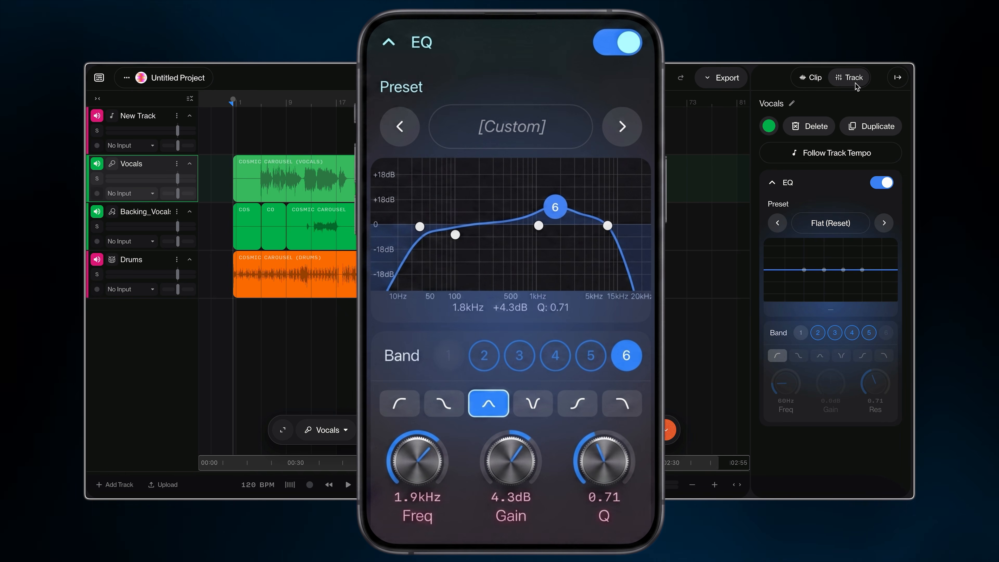
{"action": "left_click", "coordinate": [886, 186]}
{"action": "left_click", "coordinate": [887, 186]}
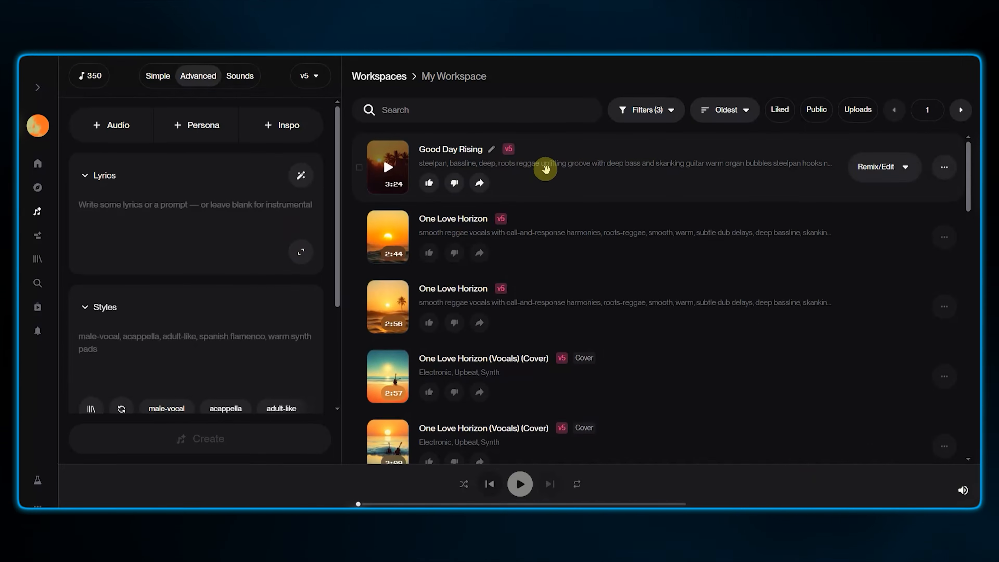
Open the song Good Day Rising in Studio and expand its track EQ settings
{"action": "left_click", "coordinate": [902, 171]}
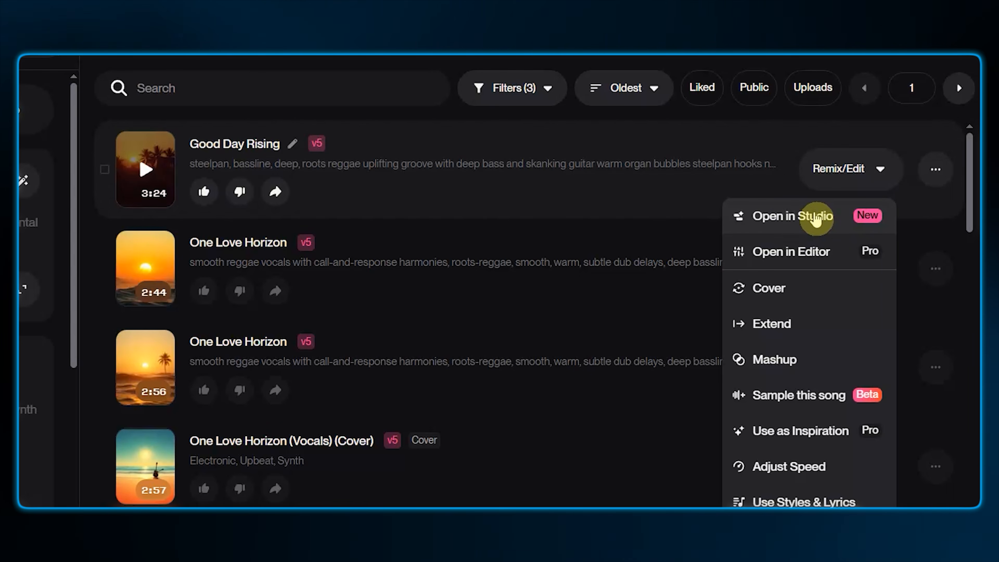
{"action": "left_click", "coordinate": [846, 217]}
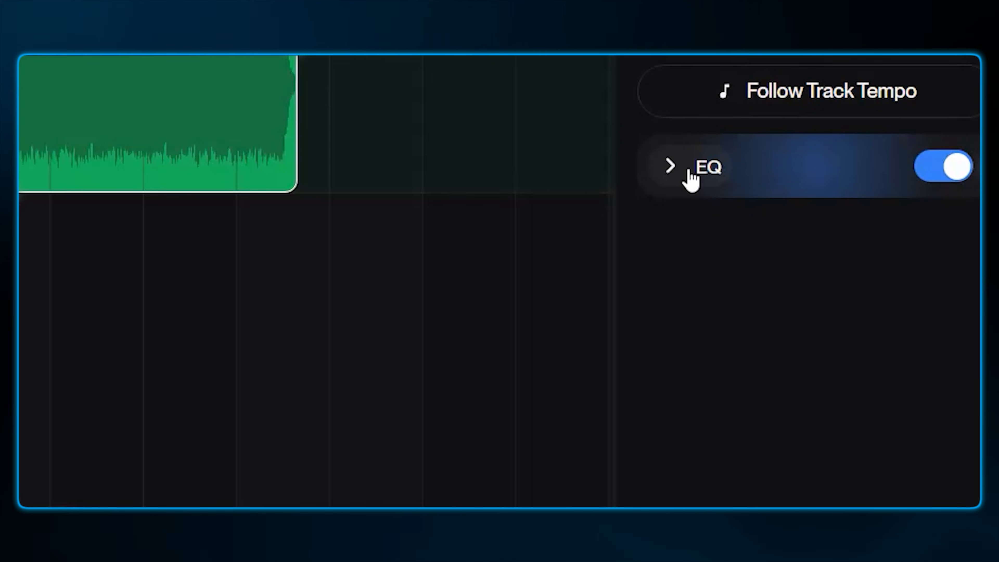
{"action": "left_click", "coordinate": [691, 178]}
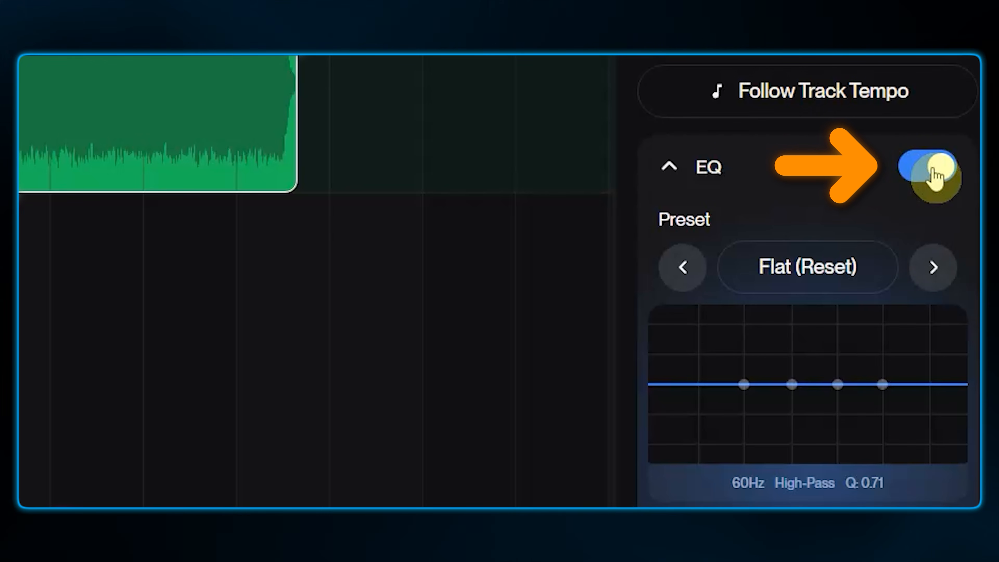
{"action": "left_click", "coordinate": [708, 179]}
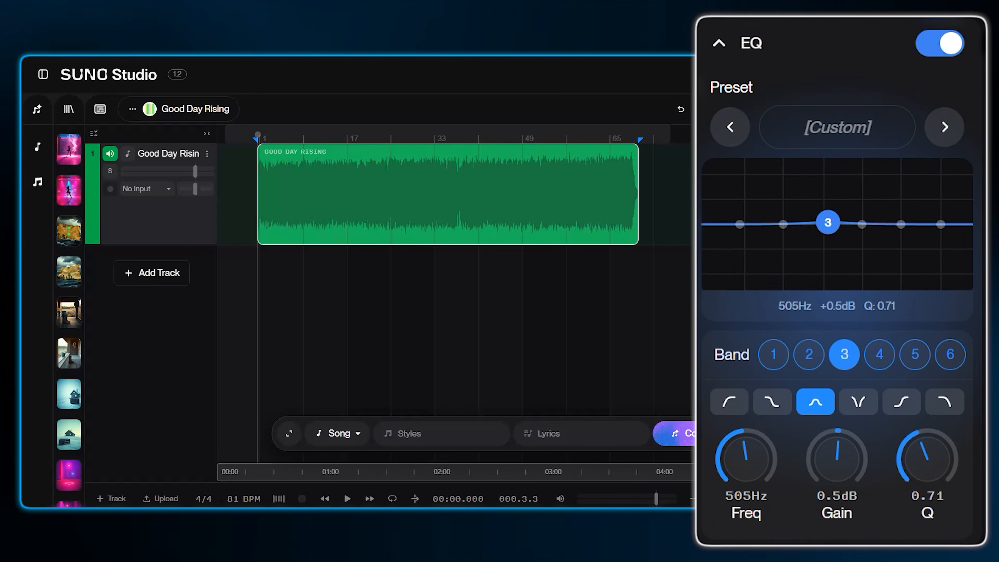
Shape a custom EQ curve: lower band 2, cut band 3 about 9.7 dB at 568 Hz, boost band 4, and cut band 5 about 6.5 dB
{"action": "mouse_move", "coordinate": [828, 223]}
{"action": "left_mouse_down"}
{"action": "mouse_move", "coordinate": [703, 230]}
{"action": "mouse_move", "coordinate": [963, 222]}
{"action": "mouse_move", "coordinate": [830, 224]}
{"action": "left_mouse_up"}
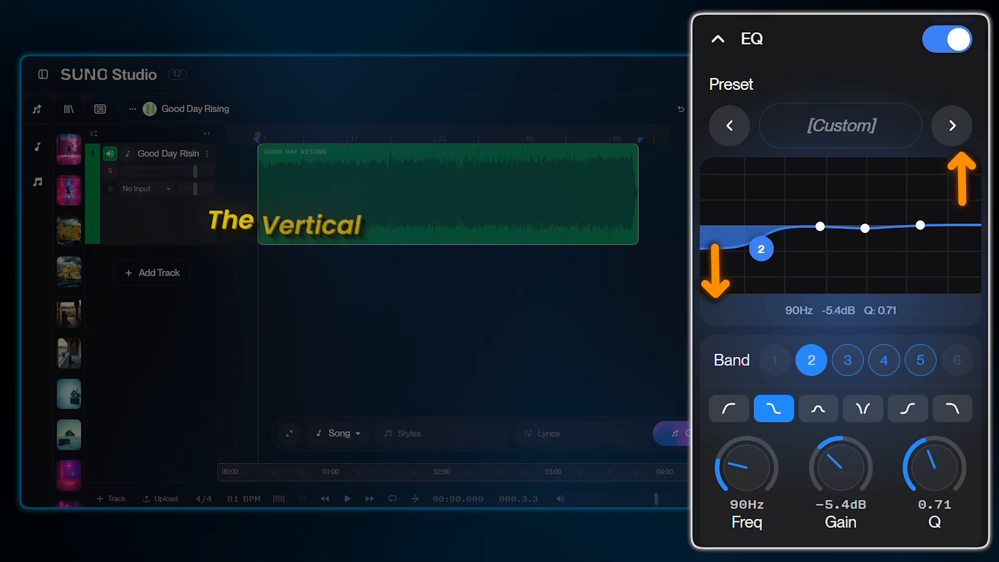
{"action": "mouse_move", "coordinate": [761, 248]}
{"action": "left_mouse_down"}
{"action": "mouse_move", "coordinate": [765, 271]}
{"action": "mouse_move", "coordinate": [767, 184]}
{"action": "mouse_move", "coordinate": [771, 260]}
{"action": "left_mouse_up"}
{"action": "left_click_drag", "start_coordinate": [820, 226], "coordinate": [837, 267]}
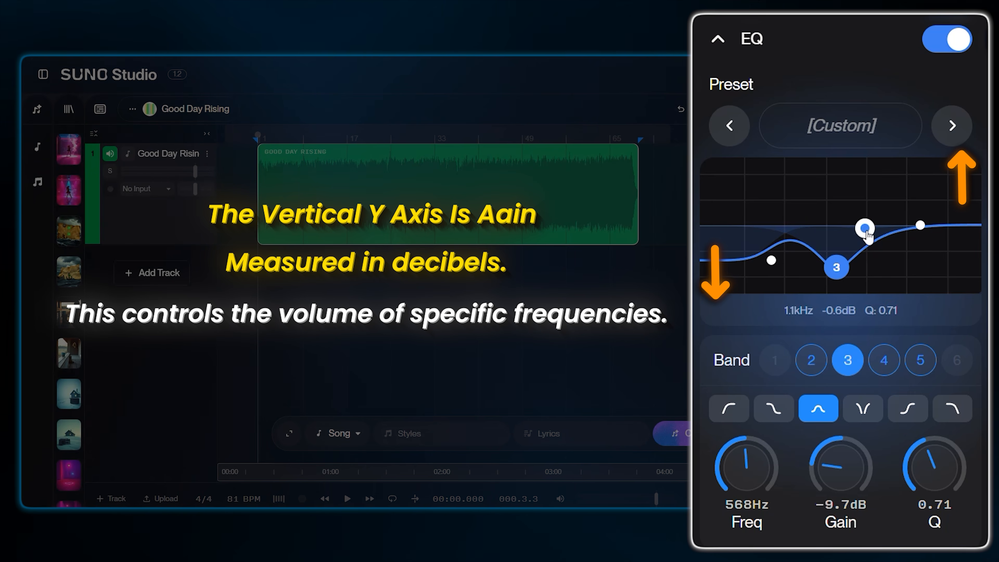
{"action": "left_click_drag", "start_coordinate": [867, 232], "coordinate": [870, 185]}
{"action": "left_click_drag", "start_coordinate": [920, 225], "coordinate": [910, 243]}
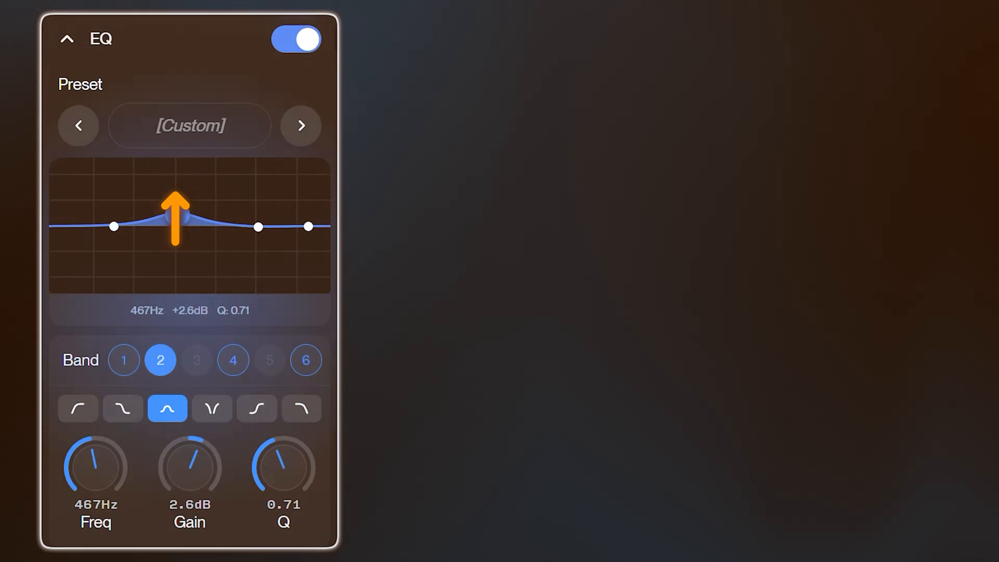
Boost EQ band 2 to 16 dB at 430 Hz, then pull the same band down into a deep cut
{"action": "left_click_drag", "start_coordinate": [174, 215], "coordinate": [174, 156]}
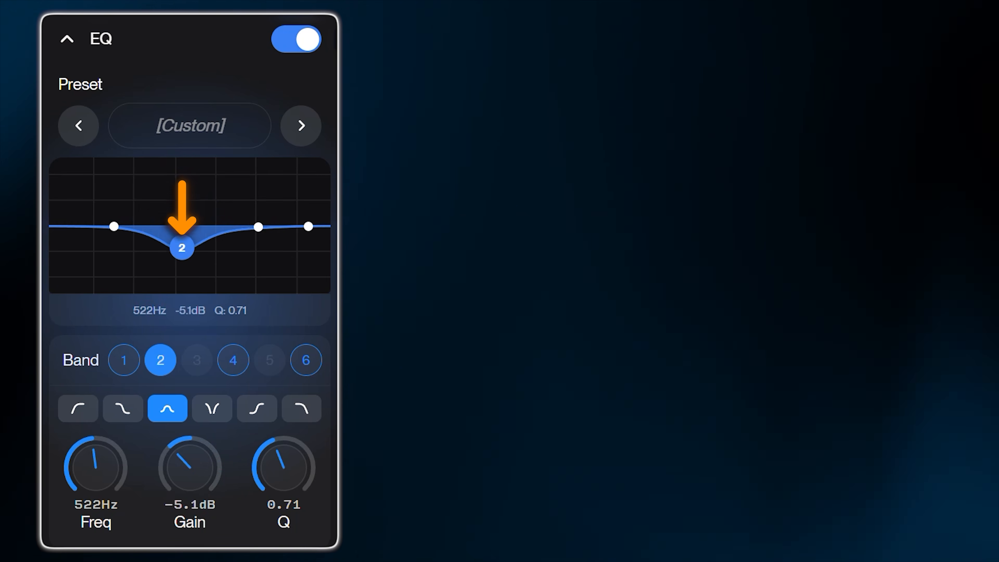
{"action": "left_click_drag", "start_coordinate": [181, 248], "coordinate": [188, 340]}
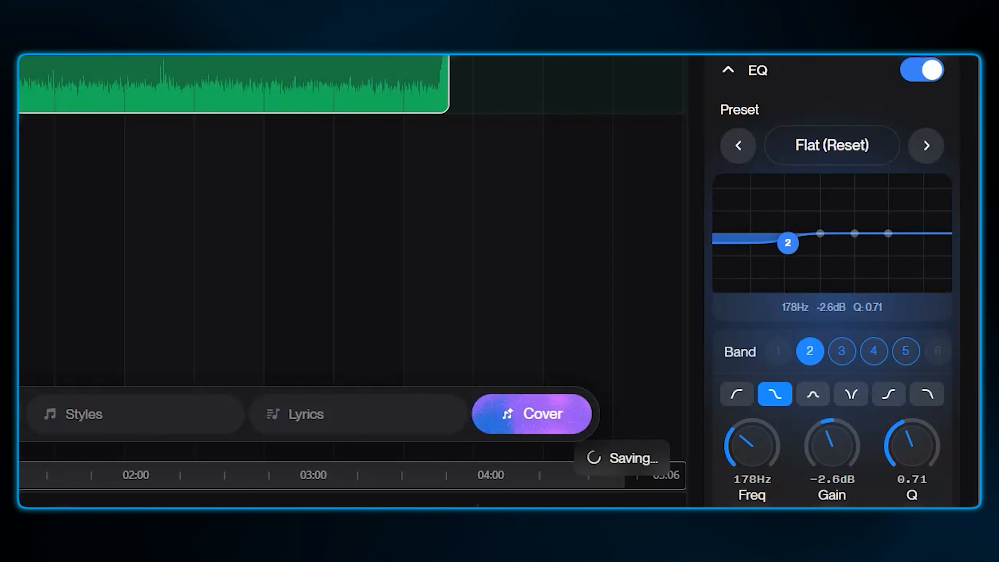
Shape EQ band 2 into a bell boost of about 11.3 dB at 134 Hz
{"action": "left_click", "coordinate": [790, 221]}
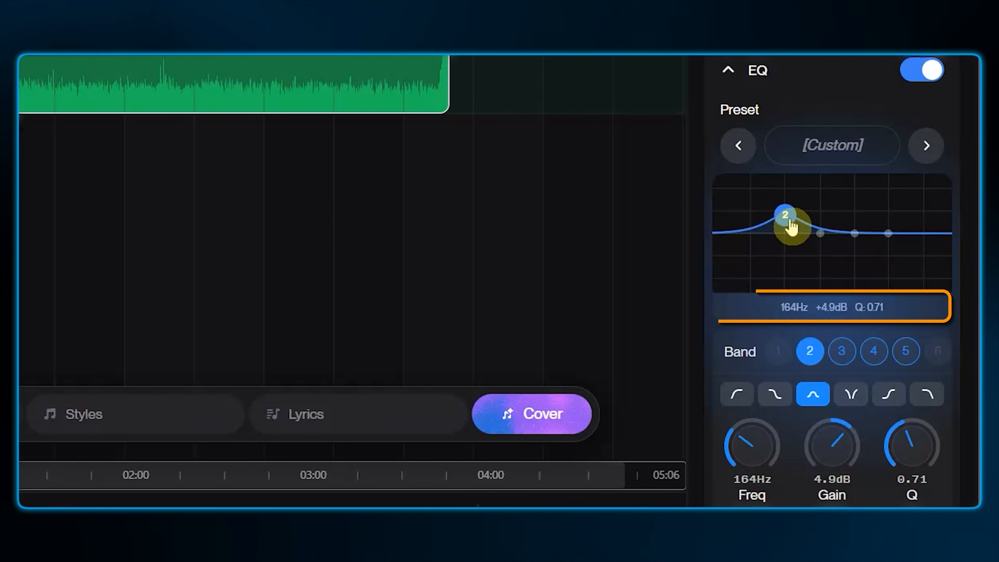
{"action": "left_click_drag", "start_coordinate": [792, 227], "coordinate": [795, 206]}
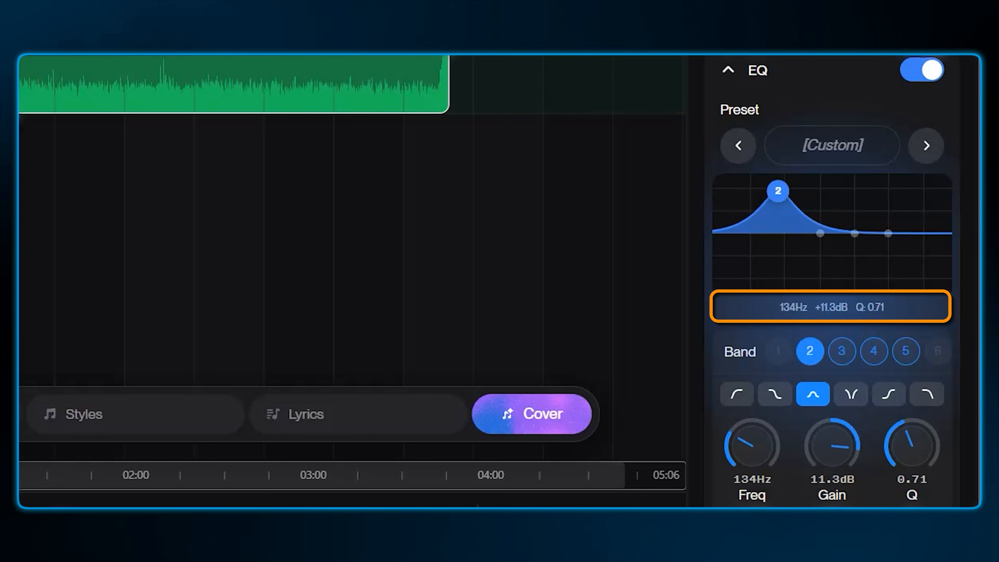
{"action": "mouse_move", "coordinate": [785, 195]}
{"action": "left_mouse_down"}
{"action": "mouse_move", "coordinate": [781, 288]}
{"action": "mouse_move", "coordinate": [771, 197]}
{"action": "mouse_move", "coordinate": [783, 200]}
{"action": "left_mouse_up"}
{"action": "left_click", "coordinate": [783, 277]}
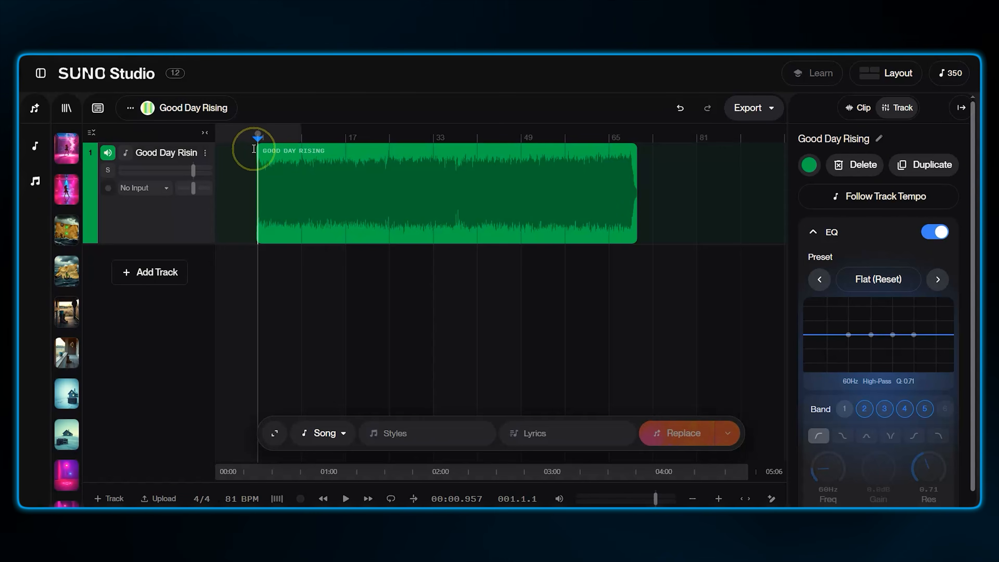
Sweep EQ band 3 across the frequency range during playback, including a boost of about 4.9 dB at 3.9 kHz
{"action": "left_click", "coordinate": [254, 149]}
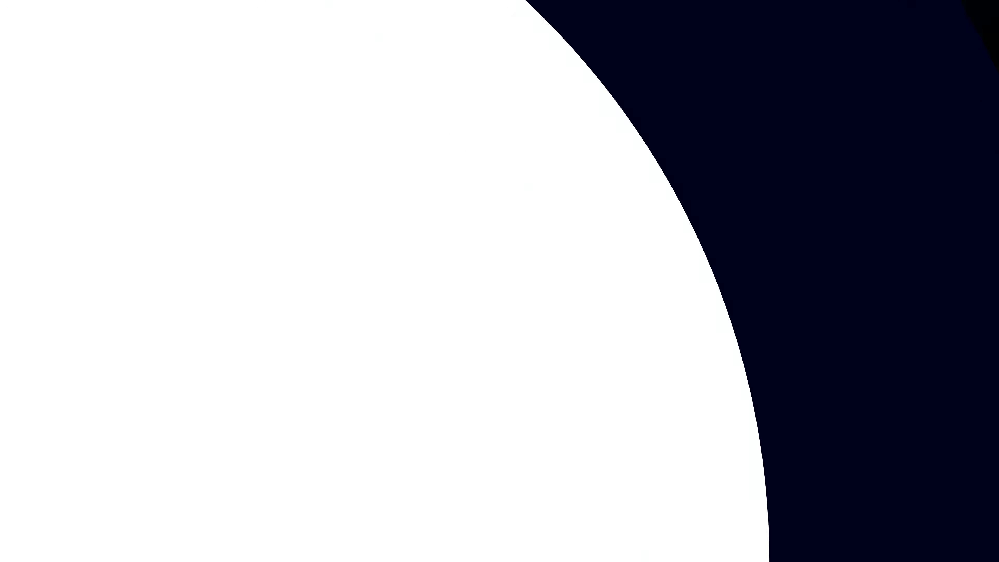
{"action": "left_click", "coordinate": [871, 335]}
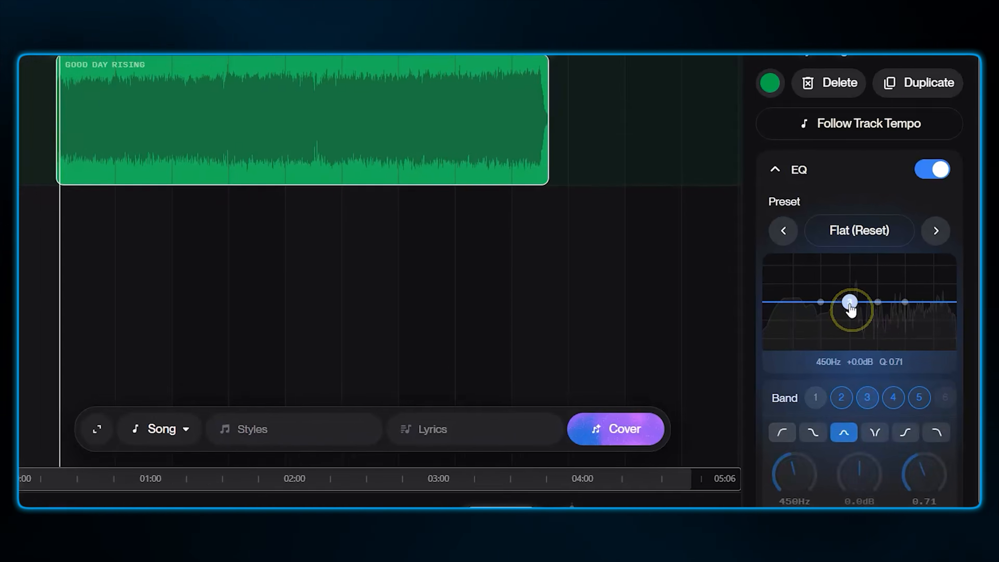
{"action": "left_click_drag", "start_coordinate": [850, 302], "coordinate": [784, 306]}
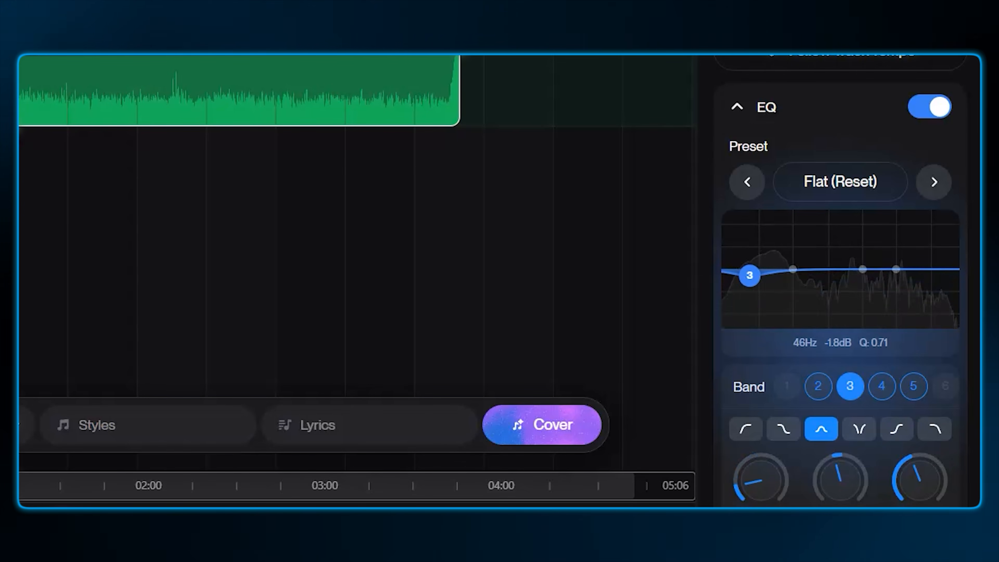
{"action": "left_click_drag", "start_coordinate": [750, 275], "coordinate": [744, 295]}
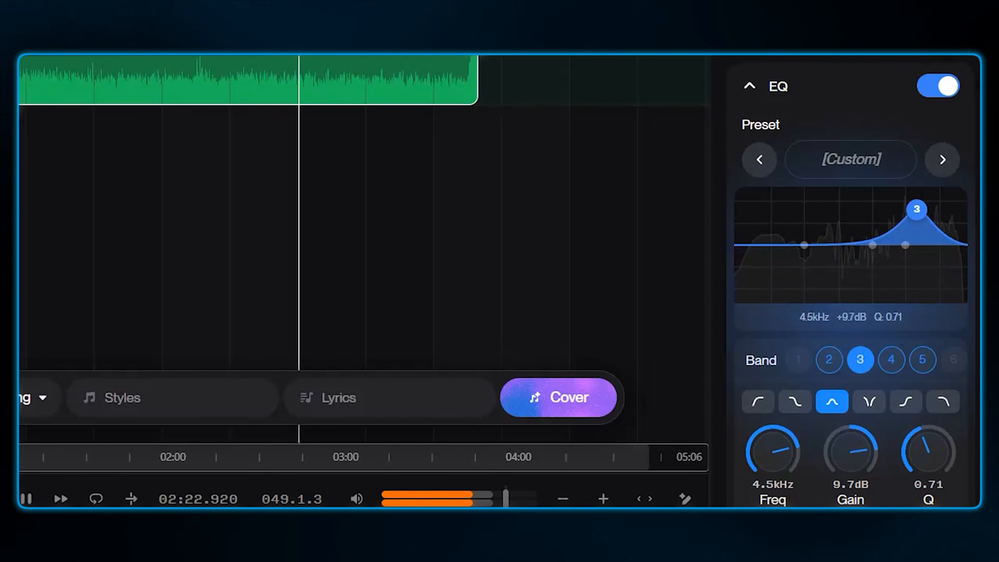
{"action": "left_click_drag", "start_coordinate": [917, 209], "coordinate": [894, 223]}
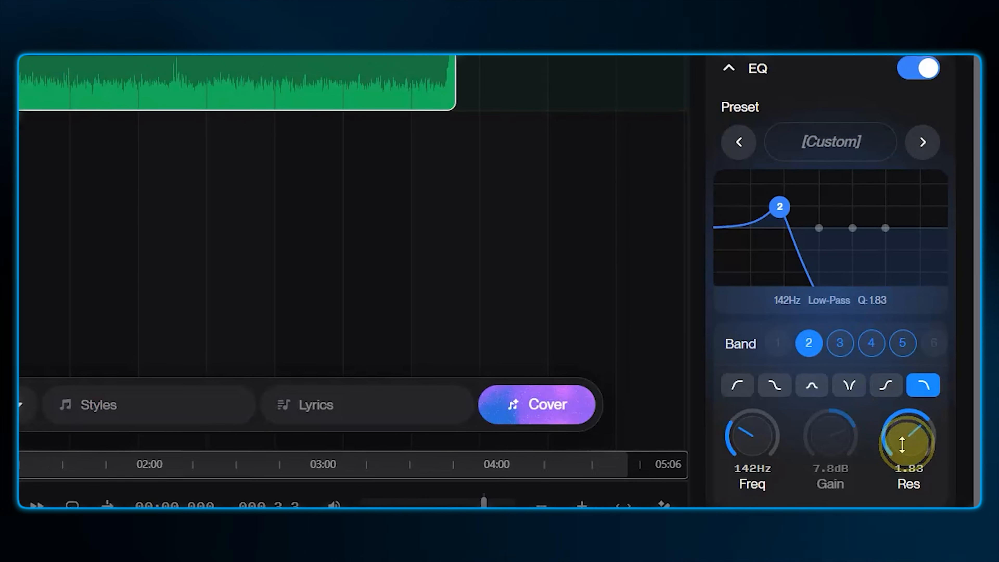
Raise the resonance of band 2's low-pass filter to 3.30 with its frequency at 142 Hz
{"action": "left_click_drag", "start_coordinate": [926, 452], "coordinate": [908, 397]}
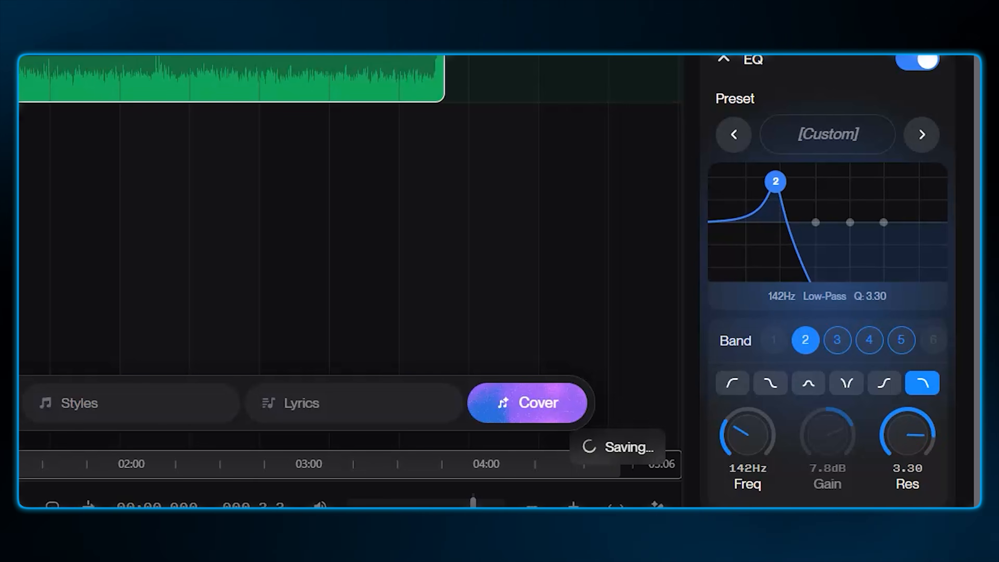
{"action": "mouse_move", "coordinate": [776, 208]}
{"action": "left_mouse_down"}
{"action": "mouse_move", "coordinate": [753, 205]}
{"action": "mouse_move", "coordinate": [785, 204]}
{"action": "mouse_move", "coordinate": [776, 208]}
{"action": "left_mouse_up"}
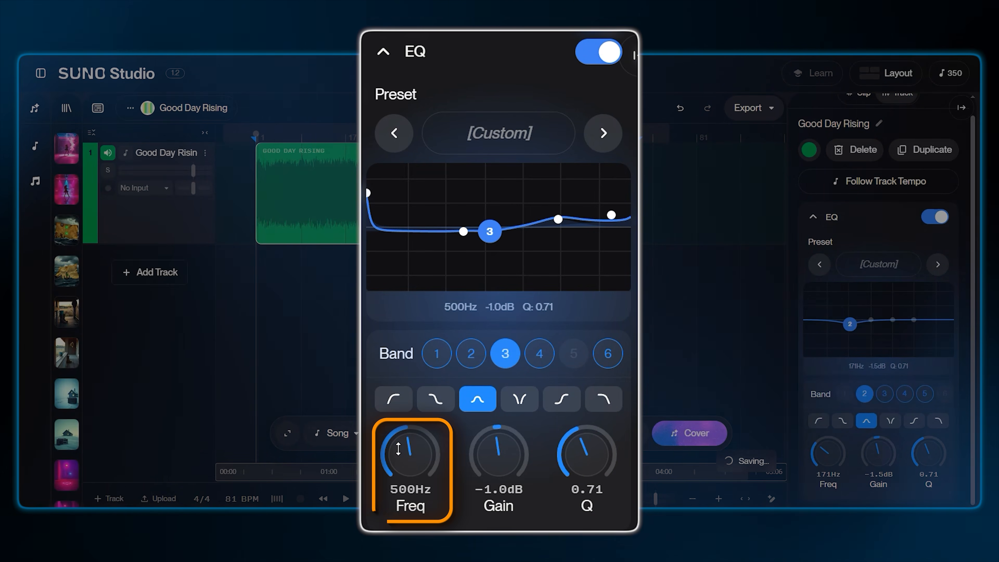
Set band 3's frequency to 964 Hz and adjust its gain, then raise band 4's Q to 6.00
{"action": "left_click_drag", "start_coordinate": [412, 451], "coordinate": [412, 423]}
{"action": "left_click_drag", "start_coordinate": [433, 468], "coordinate": [433, 462]}
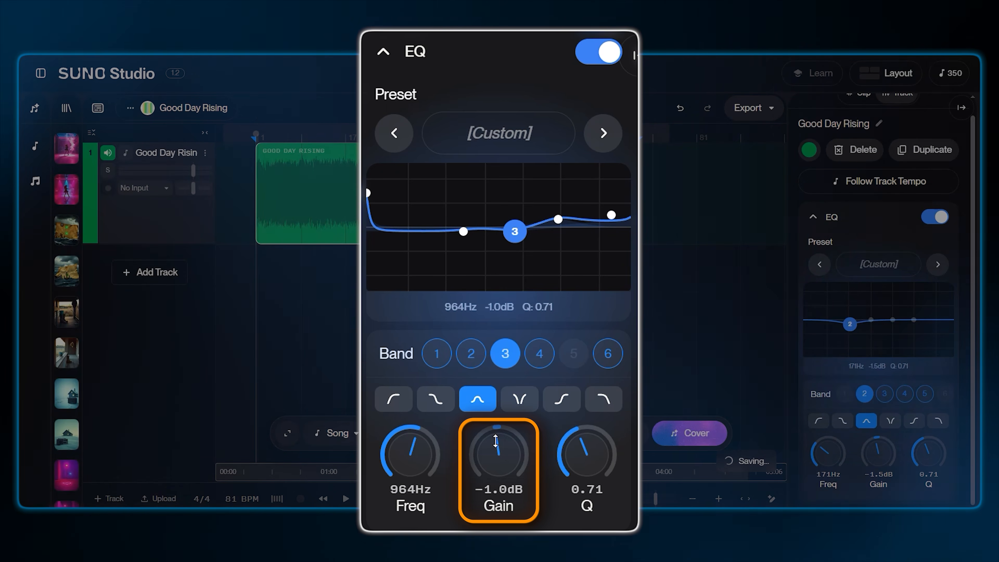
{"action": "mouse_move", "coordinate": [496, 441]}
{"action": "left_mouse_down"}
{"action": "mouse_move", "coordinate": [495, 460]}
{"action": "mouse_move", "coordinate": [496, 423]}
{"action": "mouse_move", "coordinate": [495, 457]}
{"action": "mouse_move", "coordinate": [496, 423]}
{"action": "mouse_move", "coordinate": [495, 457]}
{"action": "mouse_move", "coordinate": [496, 446]}
{"action": "left_mouse_up"}
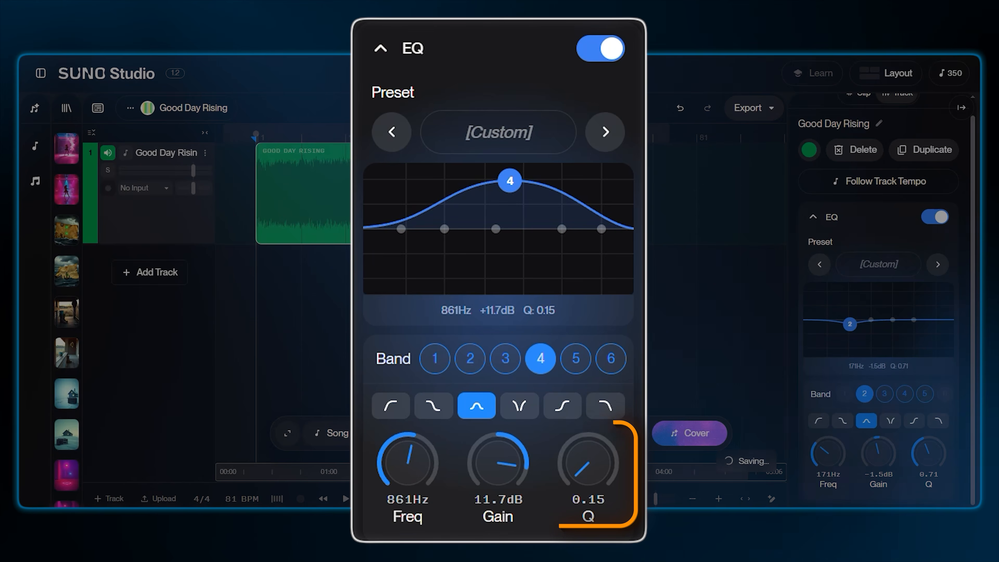
{"action": "left_click_drag", "start_coordinate": [586, 457], "coordinate": [587, 426]}
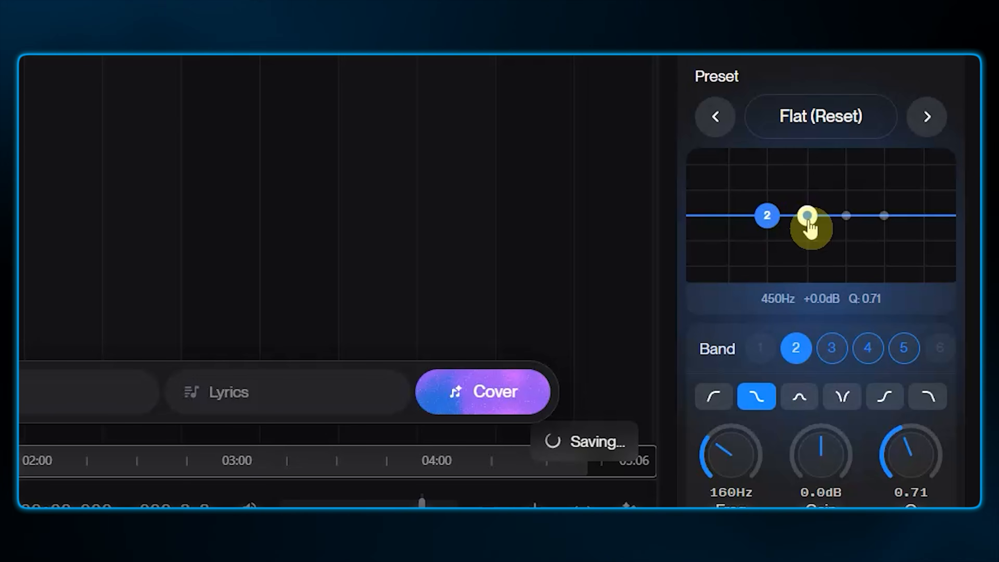
Select EQ bands 3, 4 and 5 in turn on the graph, then try to raise the low end of the curve
{"action": "left_click", "coordinate": [808, 217]}
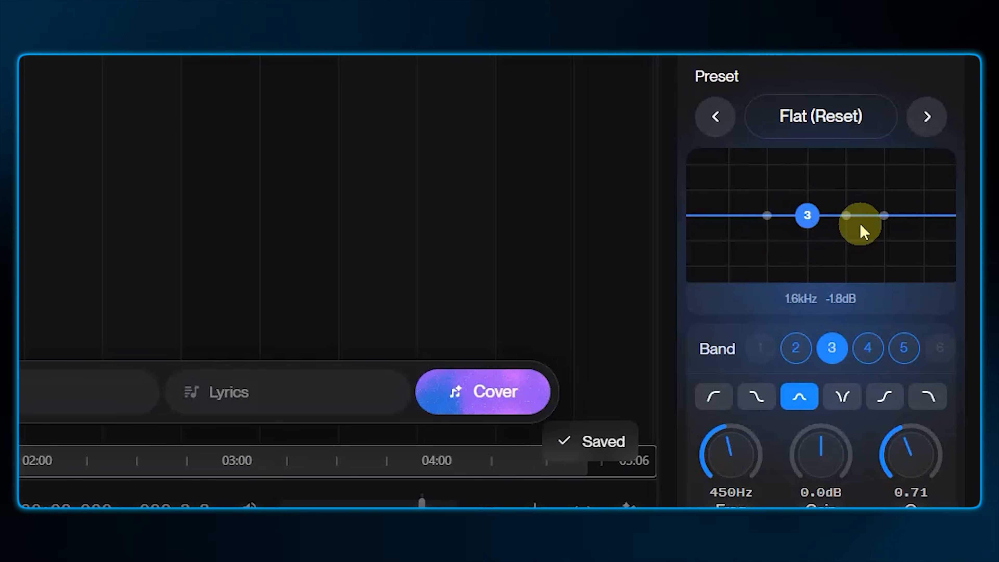
{"action": "left_click", "coordinate": [847, 217]}
{"action": "left_click", "coordinate": [883, 215]}
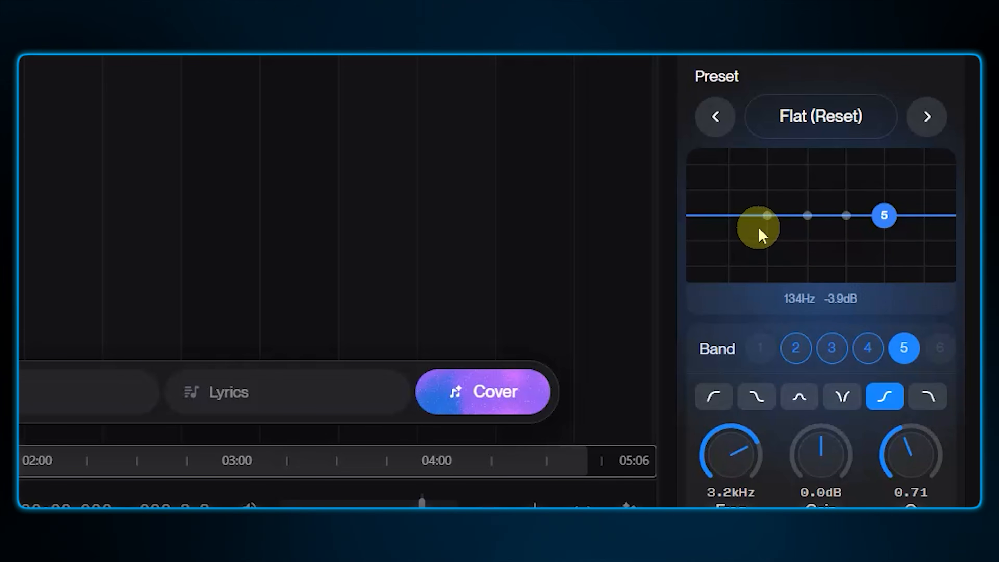
{"action": "left_click", "coordinate": [728, 229]}
{"action": "left_click_drag", "start_coordinate": [727, 235], "coordinate": [727, 183]}
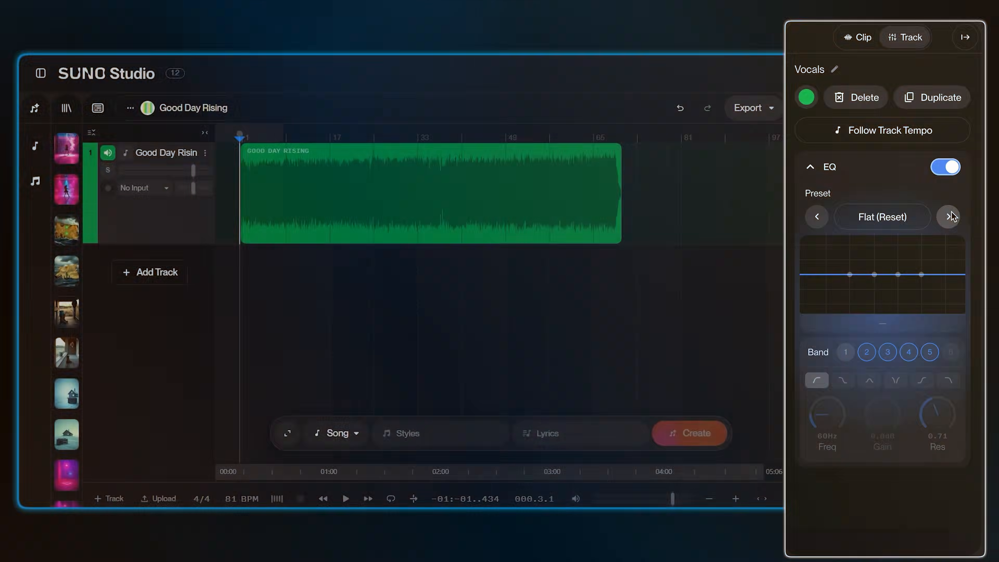
Browse the built-in EQ presets from Hi-Pass through Bass Boost and one further, then open the preset list
{"action": "left_click", "coordinate": [948, 217]}
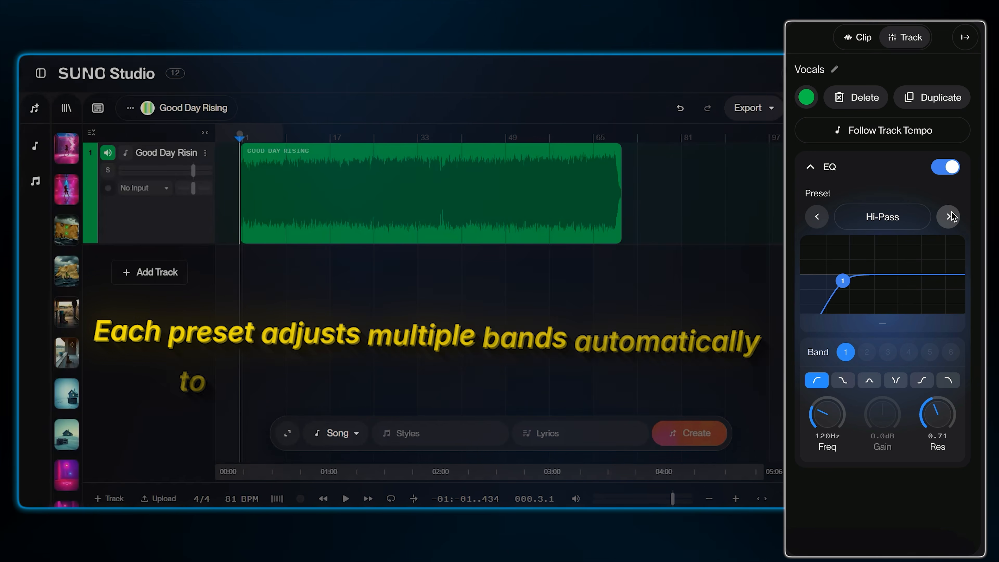
{"action": "left_click", "coordinate": [948, 216]}
{"action": "left_click", "coordinate": [949, 217]}
{"action": "left_click", "coordinate": [948, 216]}
{"action": "left_click", "coordinate": [949, 217]}
{"action": "left_click", "coordinate": [948, 217]}
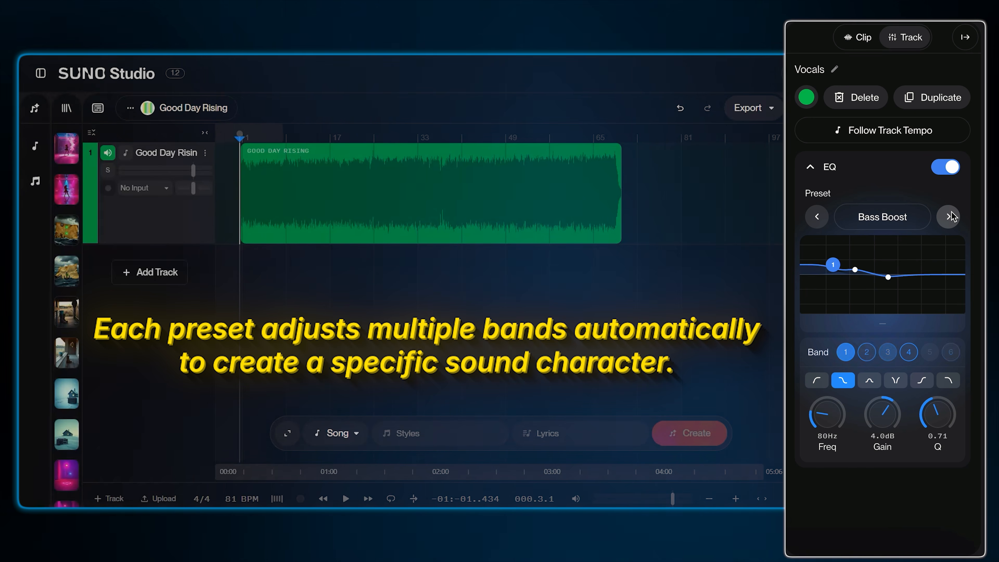
{"action": "left_click", "coordinate": [949, 217]}
{"action": "left_click", "coordinate": [893, 219]}
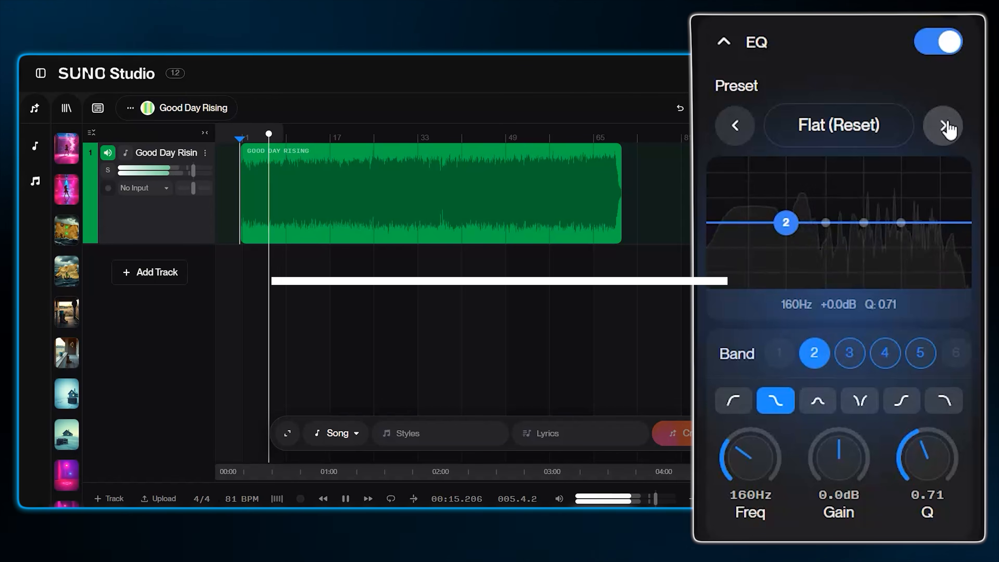
Audition the Hi-Pass, Vocal, Warm and Bright EQ presets in turn on the Good Day Rising track during playback
{"action": "left_click", "coordinate": [944, 126]}
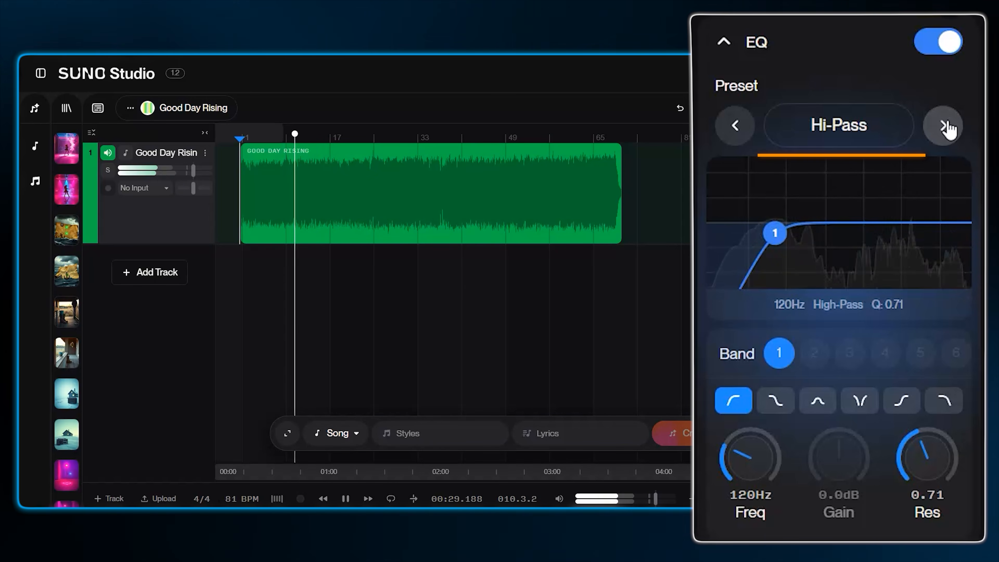
{"action": "left_click", "coordinate": [947, 126]}
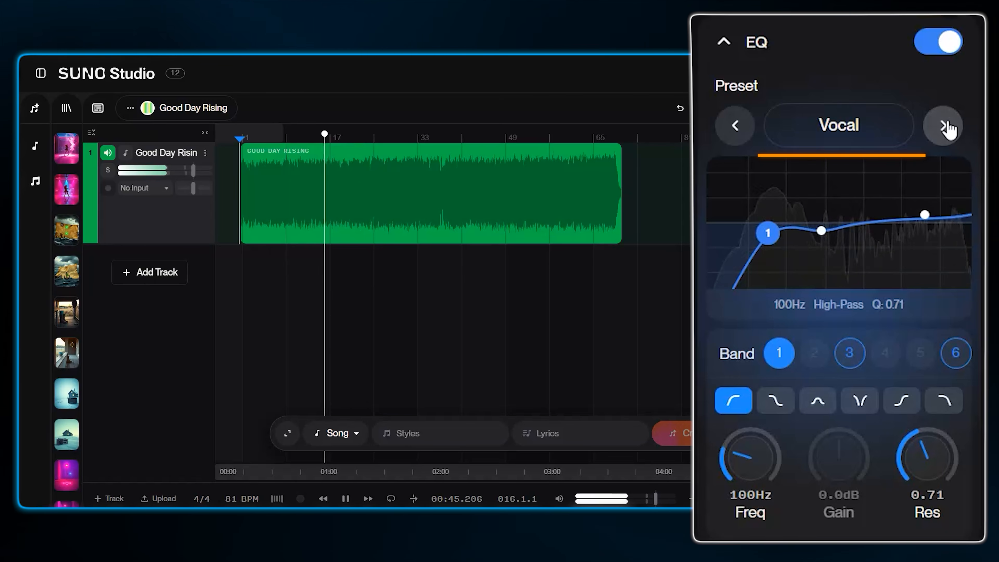
{"action": "left_click", "coordinate": [945, 126]}
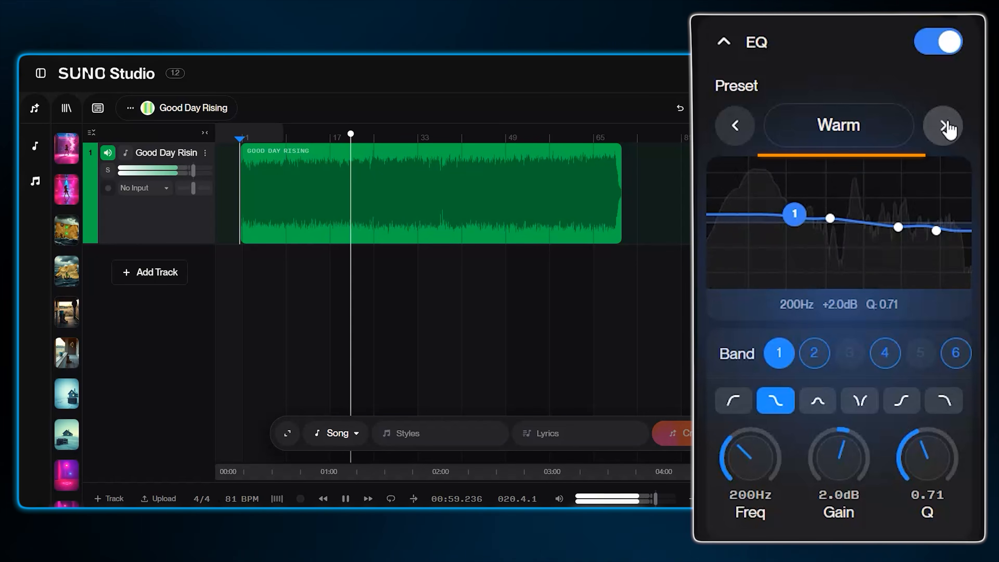
{"action": "left_click", "coordinate": [948, 126]}
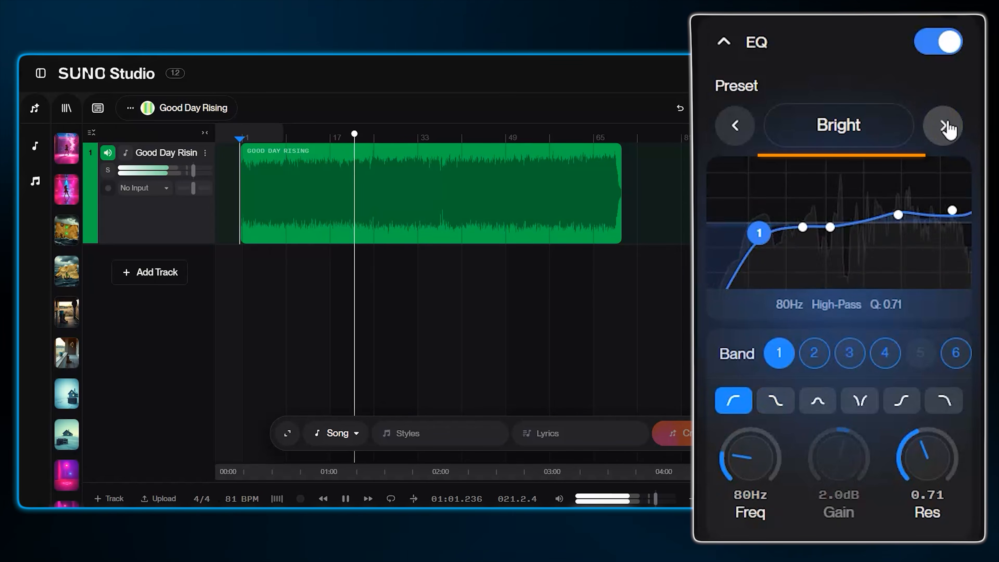